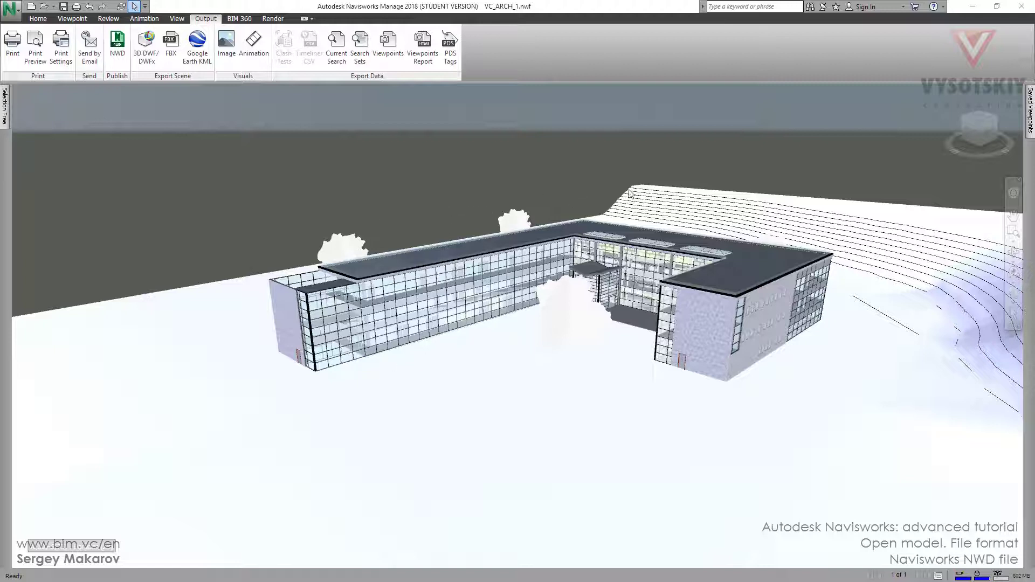
Step: Preview saved viewpoints 1 and 3, then restore viewpoint 1's terrain view of the building corner
{"action": "mouse_move", "coordinate": [1029, 111]}
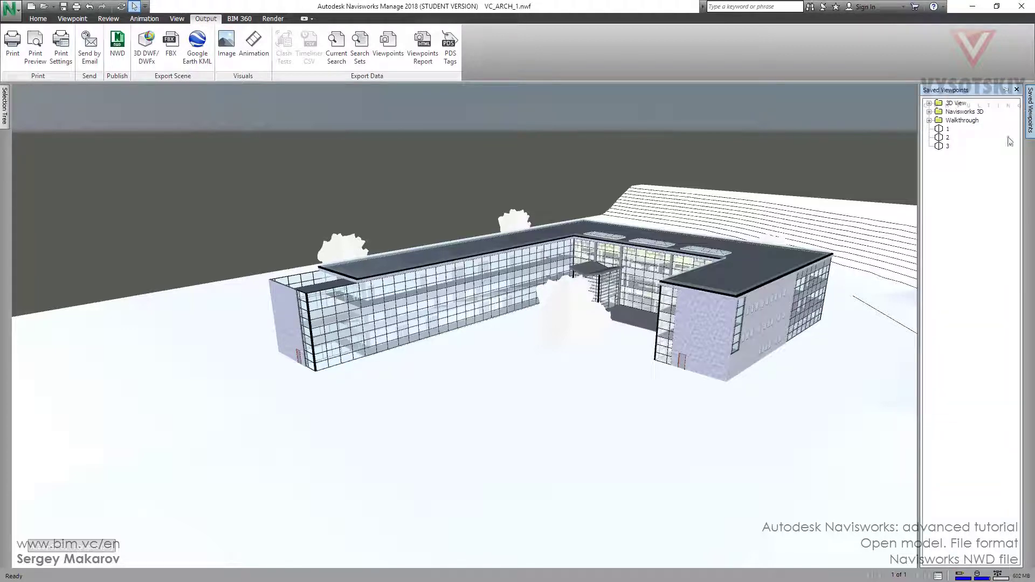
{"action": "left_click", "coordinate": [948, 129]}
{"action": "left_click", "coordinate": [947, 145]}
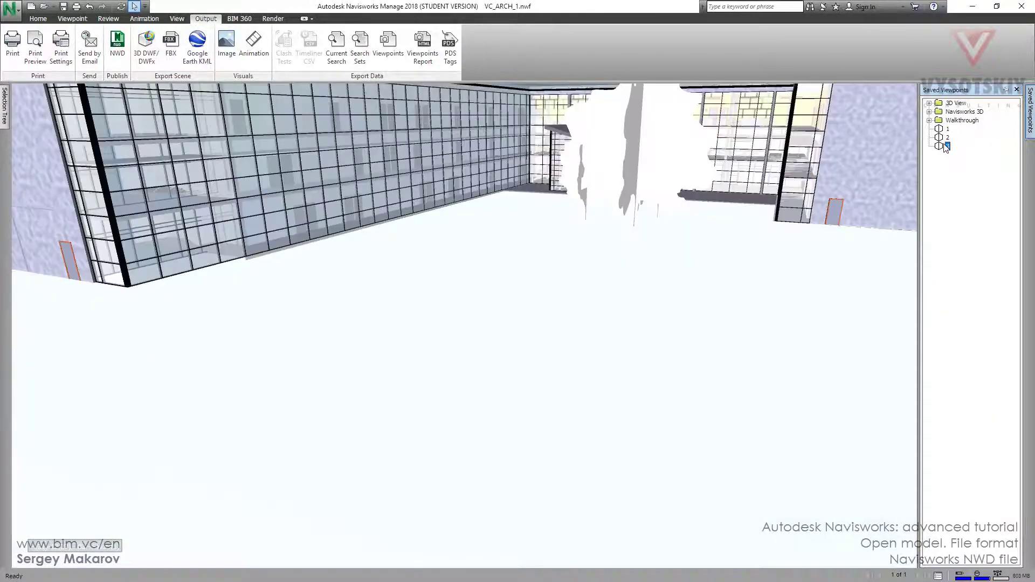
{"action": "left_click", "coordinate": [948, 129]}
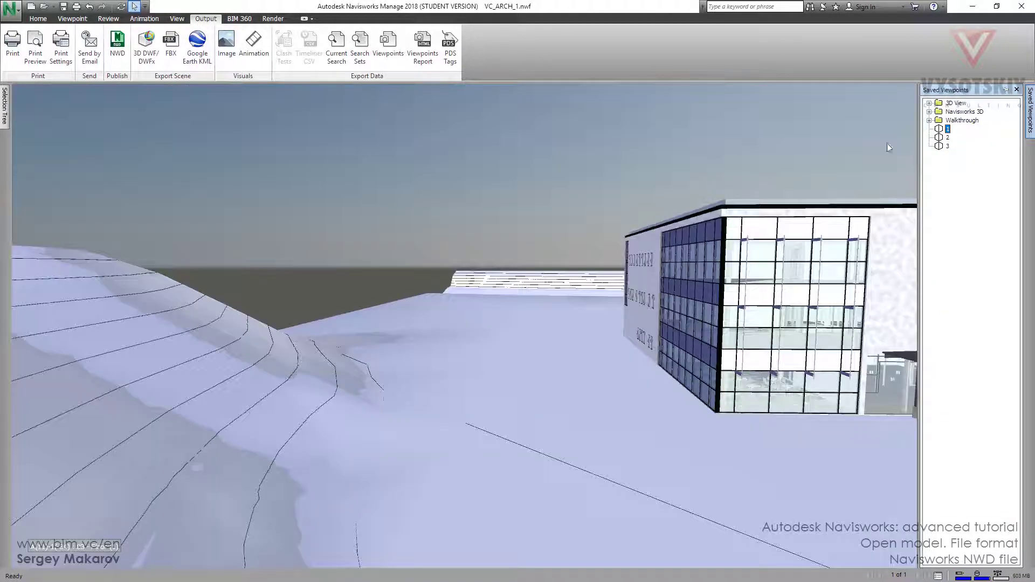
{"action": "key", "text": "alt+Tab"}
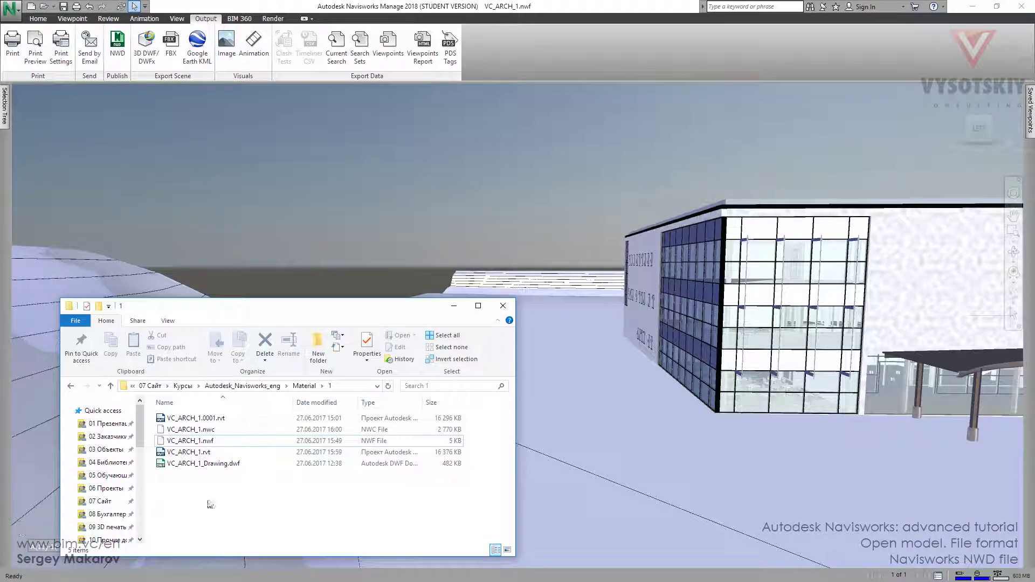
{"action": "left_click", "coordinate": [264, 431]}
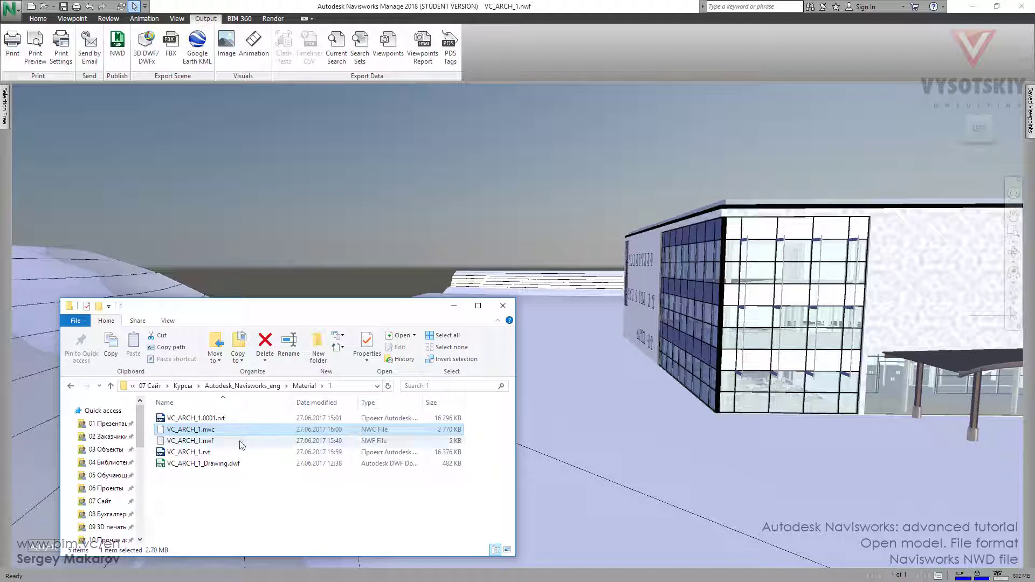
{"action": "left_click", "coordinate": [216, 442]}
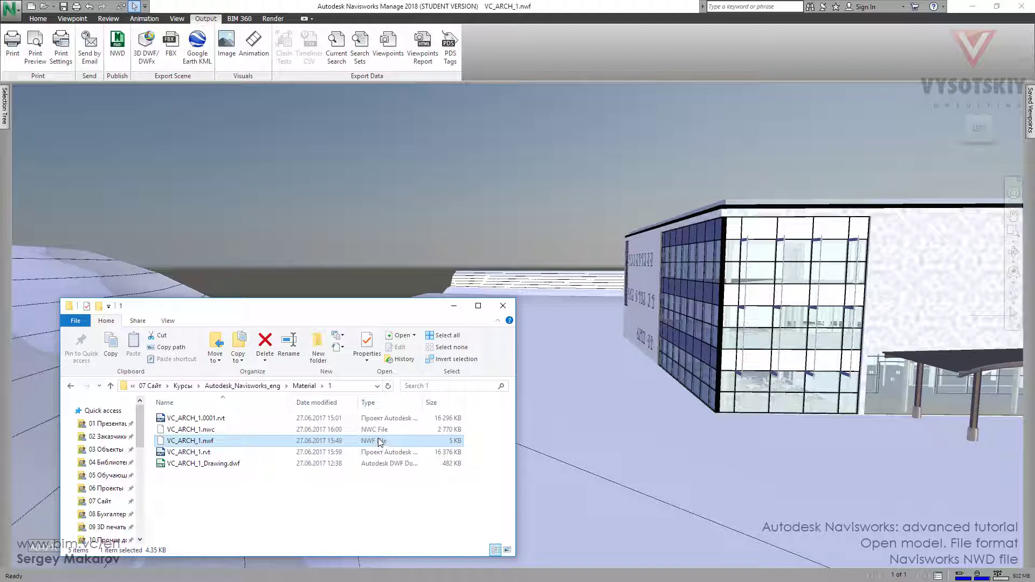
{"action": "left_click", "coordinate": [347, 232]}
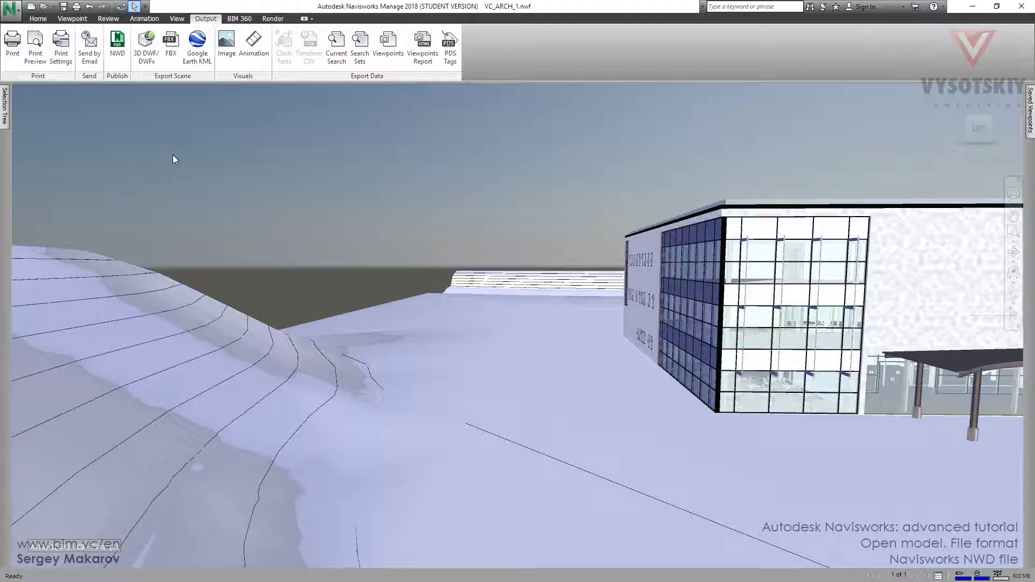
{"action": "left_click", "coordinate": [17, 10]}
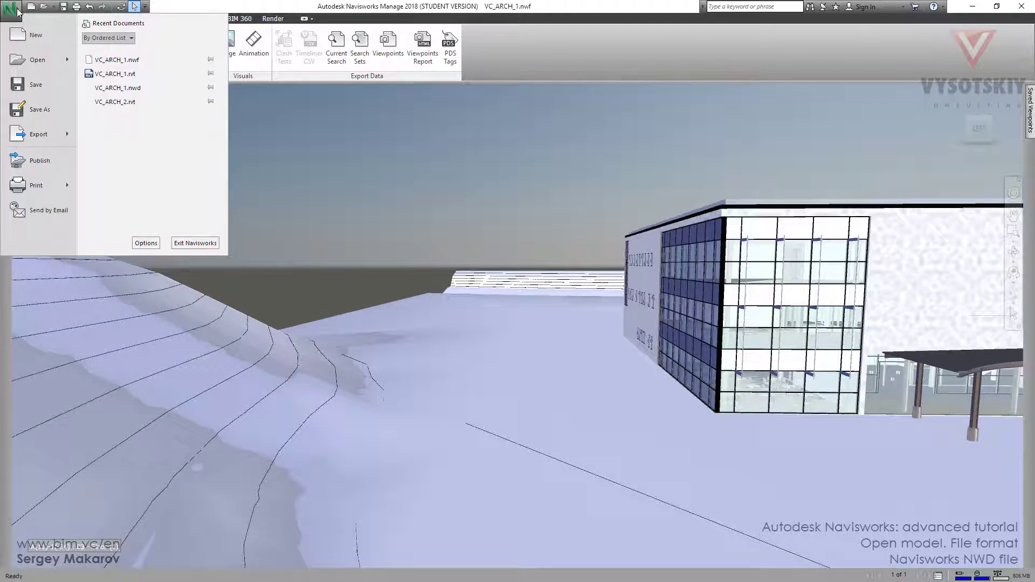
{"action": "left_click", "coordinate": [56, 107]}
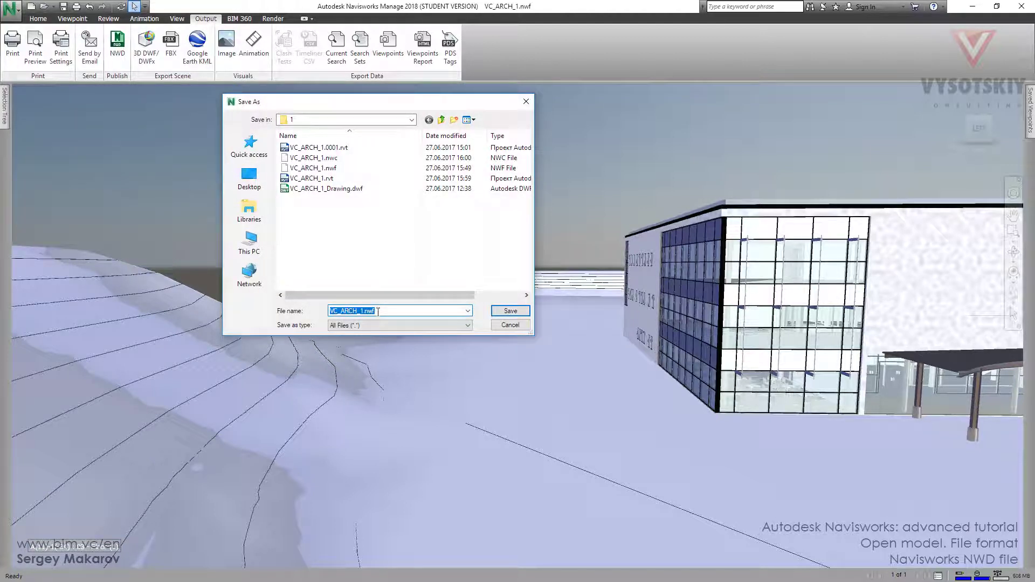
{"action": "left_click", "coordinate": [467, 311]}
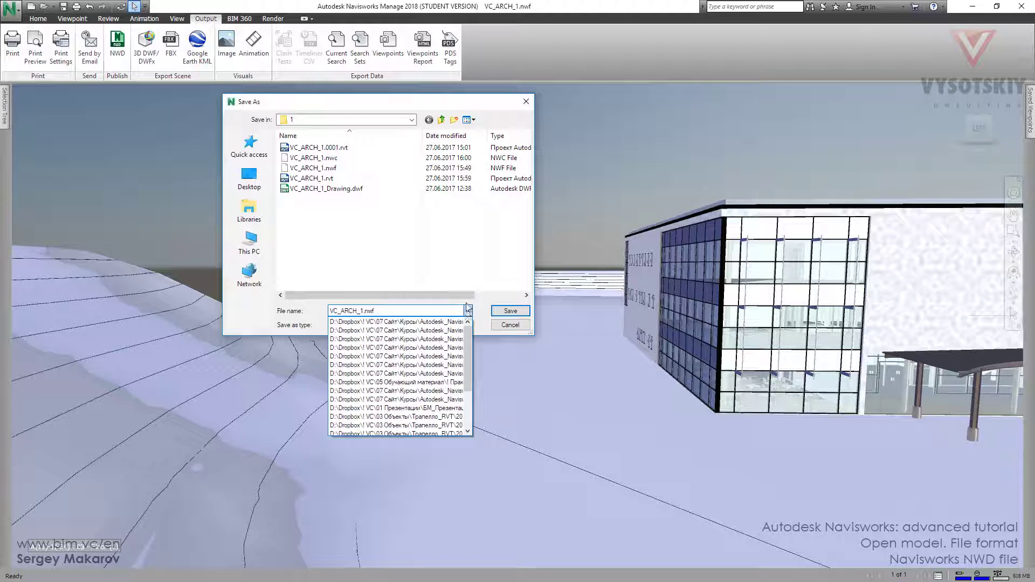
{"action": "left_click", "coordinate": [467, 311]}
{"action": "left_click", "coordinate": [467, 326]}
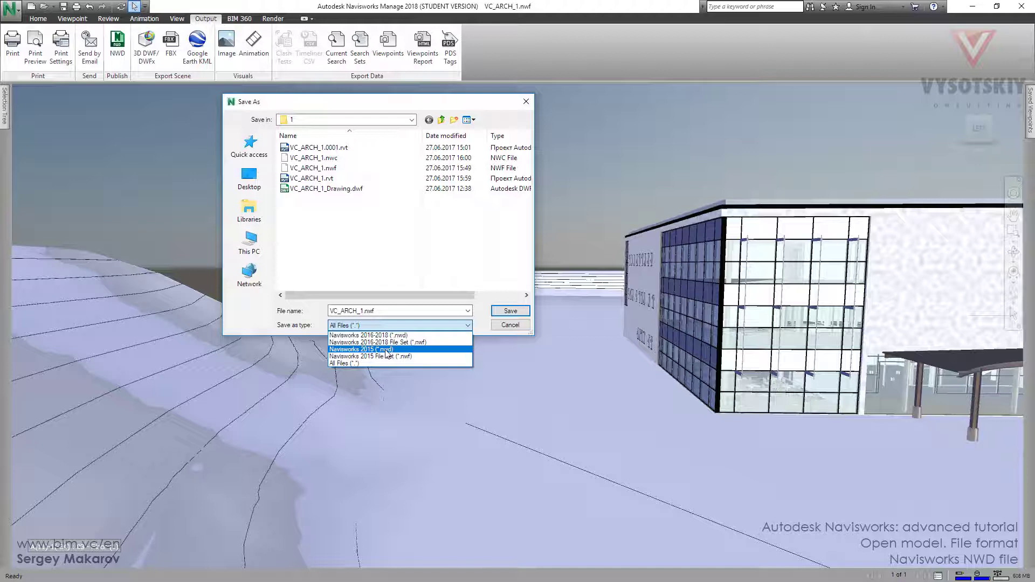
{"action": "left_click", "coordinate": [593, 208]}
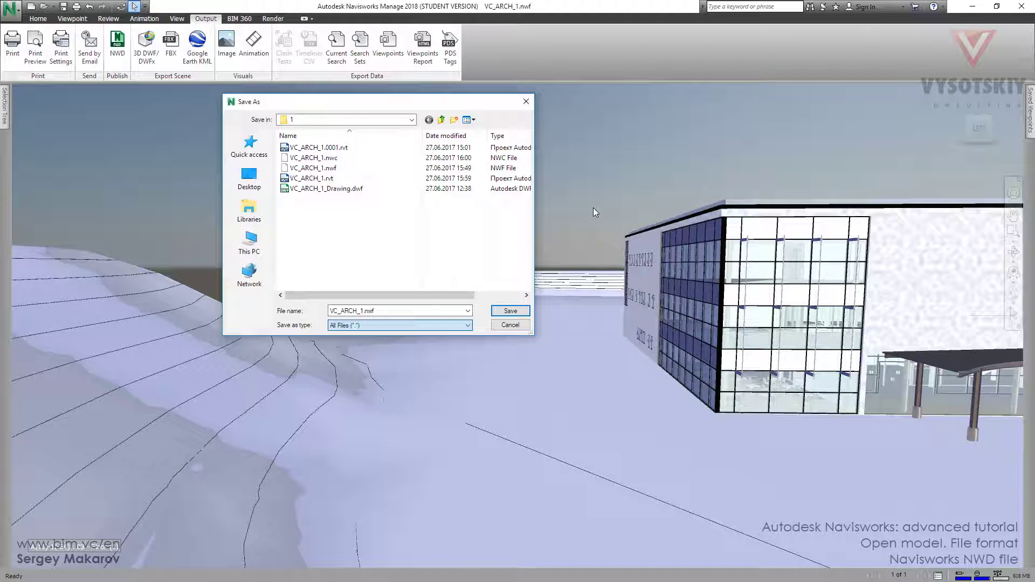
{"action": "left_click", "coordinate": [503, 325]}
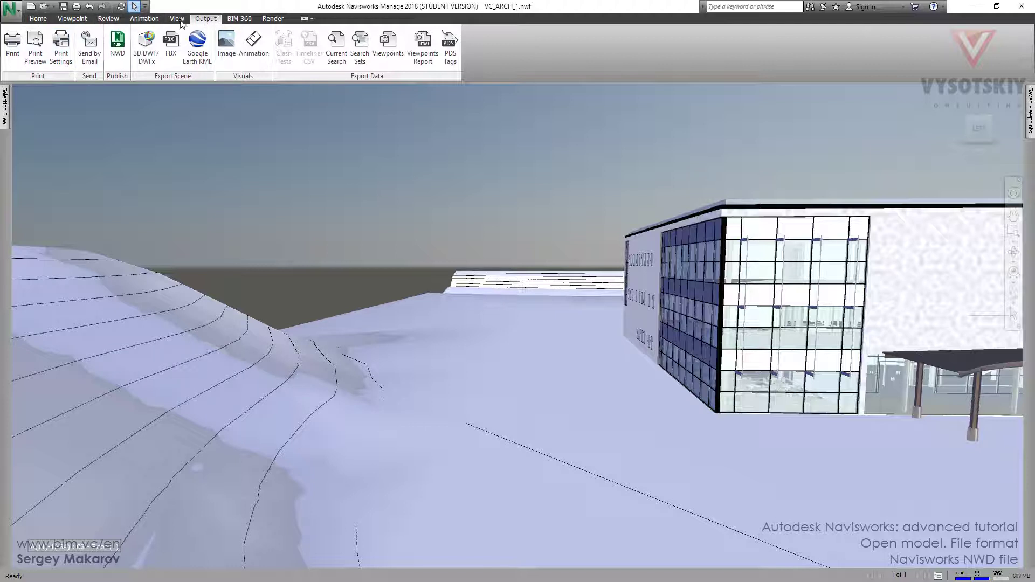
Step: Publish the model as NWD, accepting the properties with May be re-saved left unchecked
{"action": "left_click", "coordinate": [117, 48]}
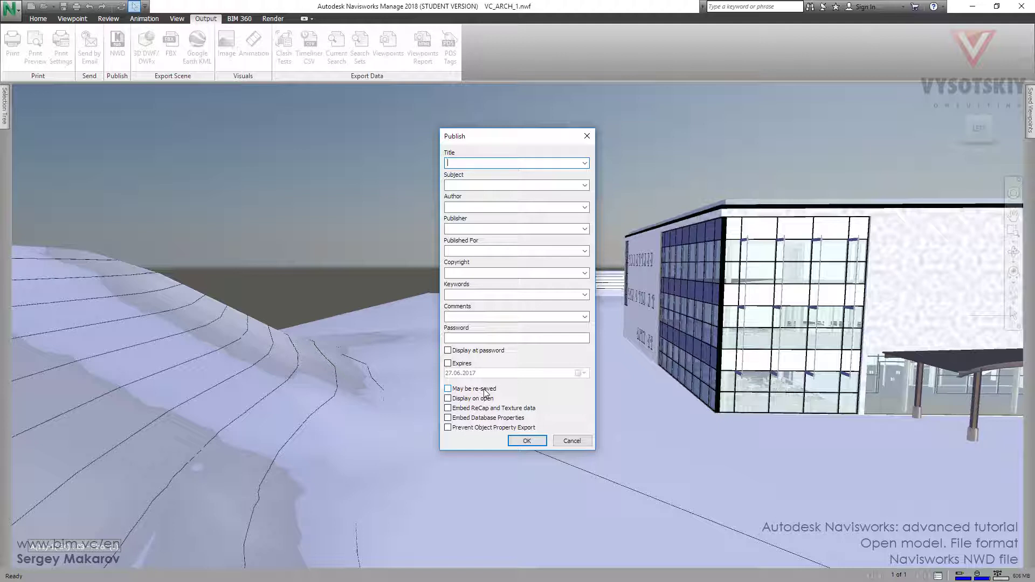
{"action": "left_click", "coordinate": [448, 388]}
{"action": "left_click", "coordinate": [448, 388]}
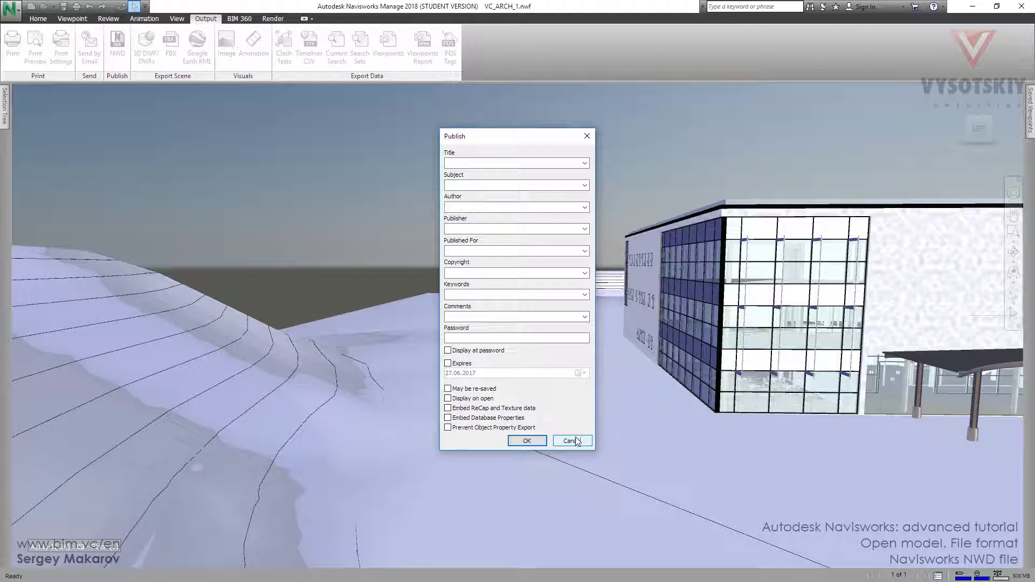
{"action": "left_click", "coordinate": [528, 442]}
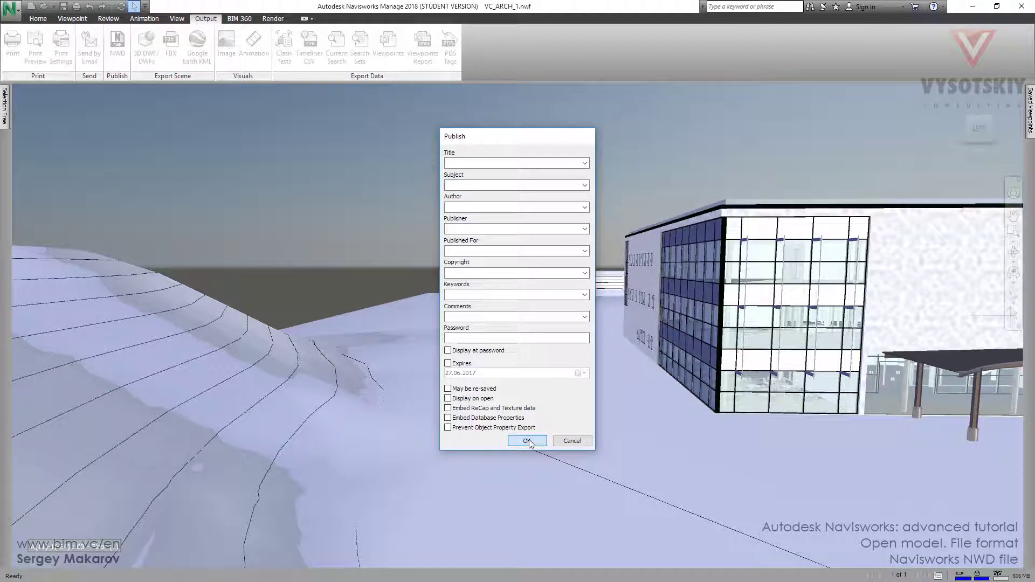
Step: Save the published file as VC_ARCH_1 with type Navisworks (*.nwd) in the source folder
{"action": "left_click", "coordinate": [430, 326]}
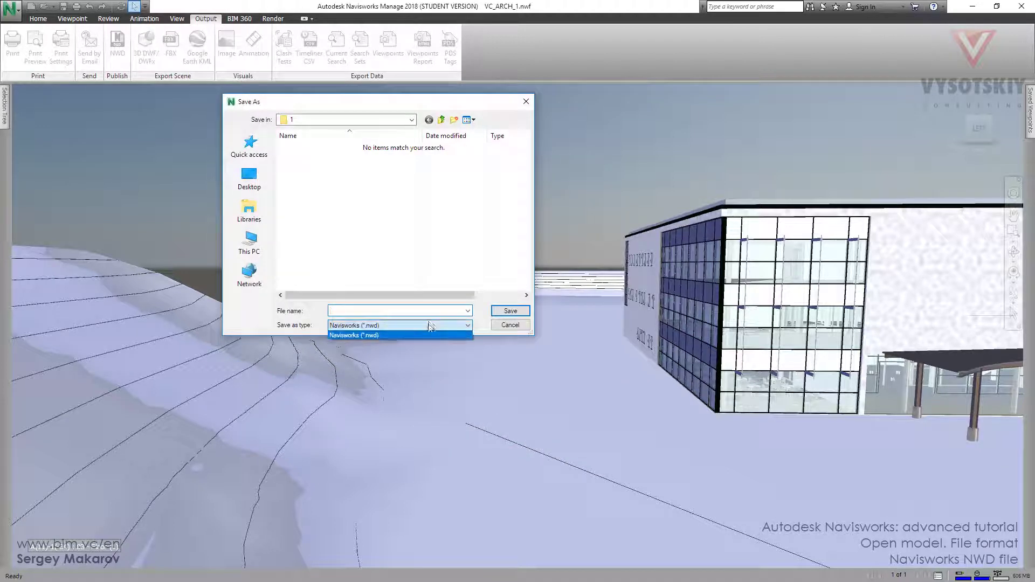
{"action": "left_click", "coordinate": [427, 310]}
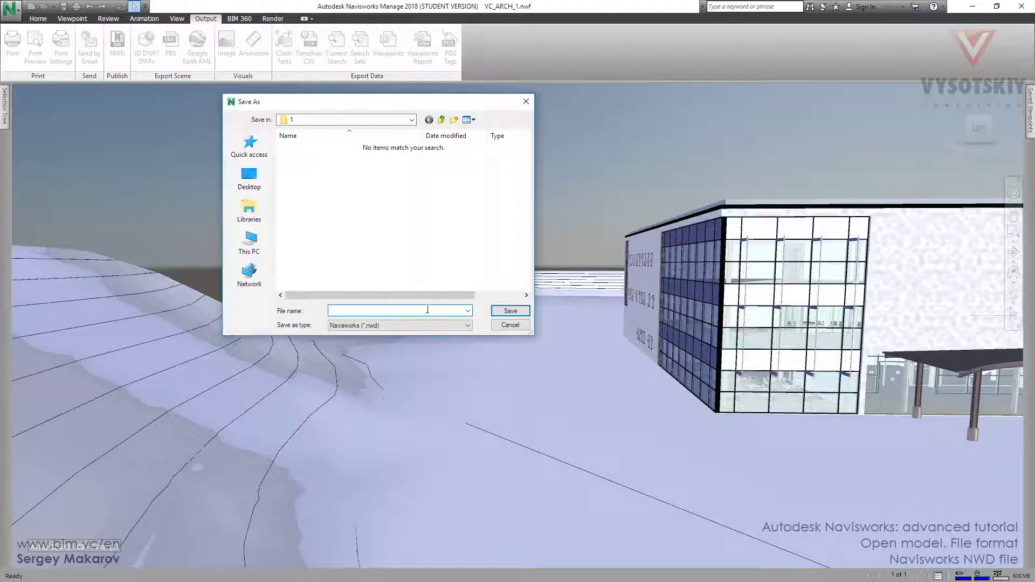
{"action": "type", "text": "V"}
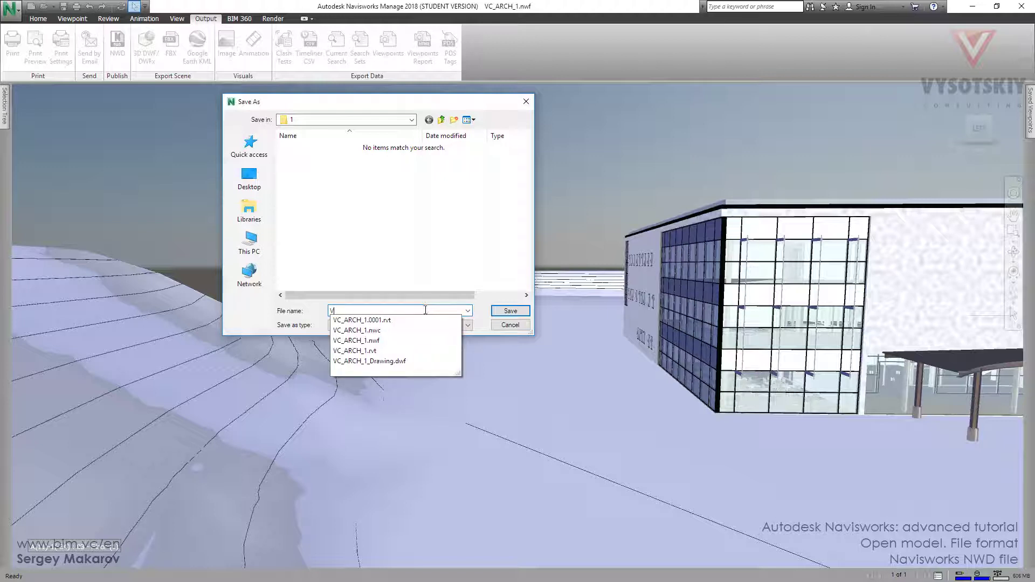
{"action": "left_click", "coordinate": [372, 330]}
{"action": "left_click", "coordinate": [377, 312]}
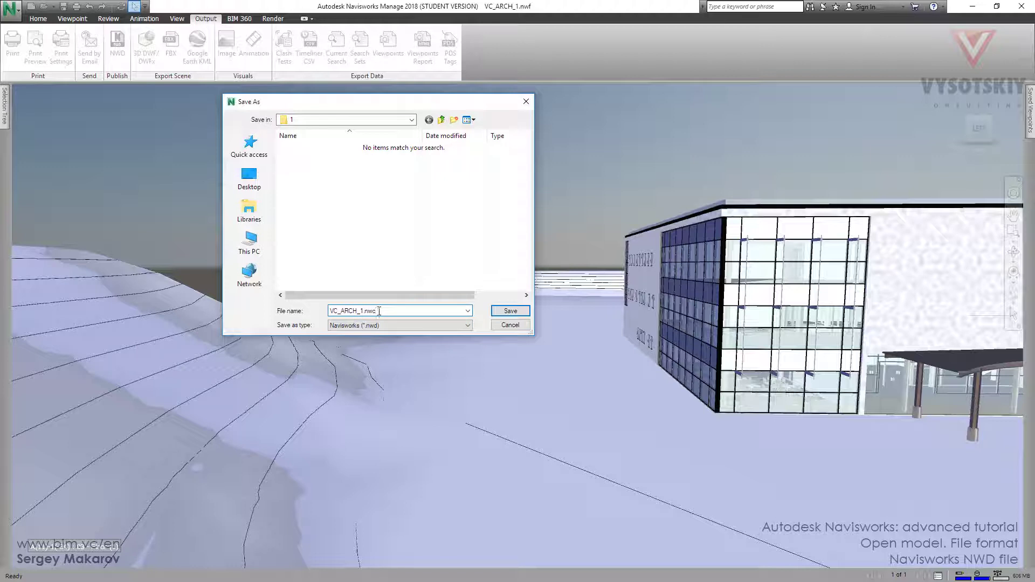
{"action": "mouse_move", "coordinate": [377, 312]}
{"action": "left_mouse_down"}
{"action": "mouse_move", "coordinate": [345, 312]}
{"action": "mouse_move", "coordinate": [365, 312]}
{"action": "left_mouse_up"}
{"action": "key", "text": "BackSpace"}
{"action": "key", "text": "BackSpace"}
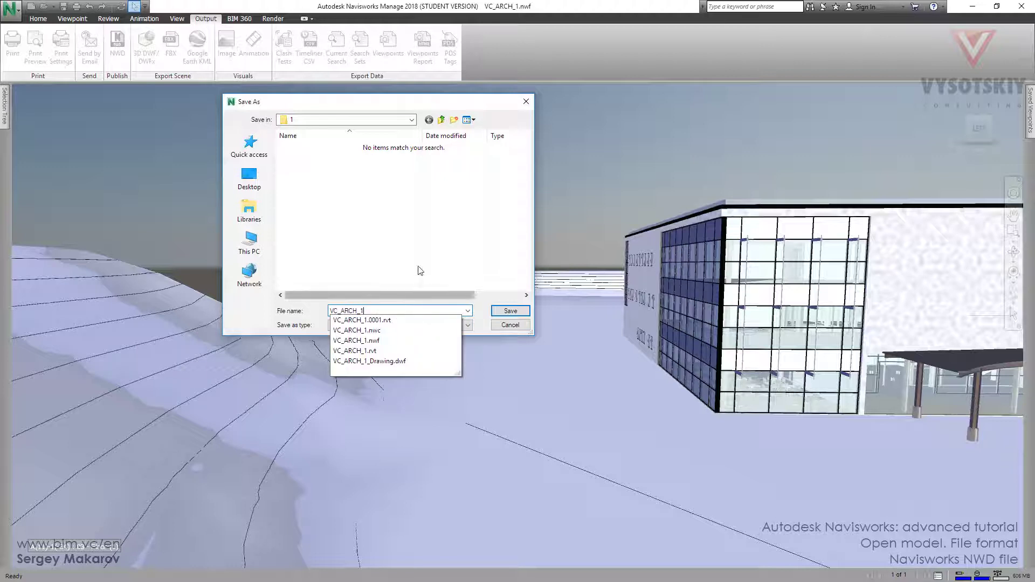
{"action": "left_click", "coordinate": [508, 311]}
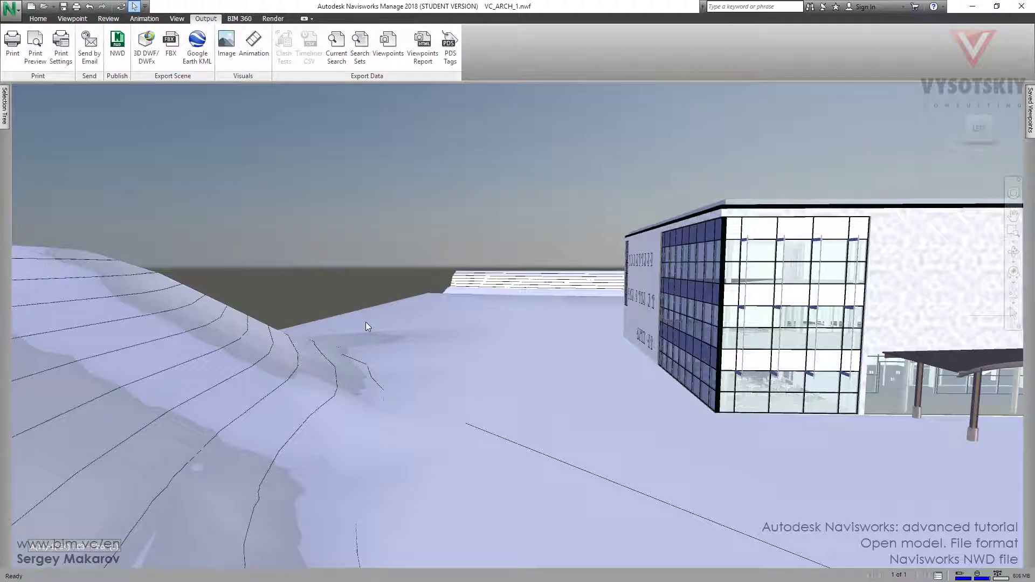
Step: In a taller File Explorer window, select the new 2 613 KB VC_ARCH_1.nwd file
{"action": "key", "text": "alt+Tab"}
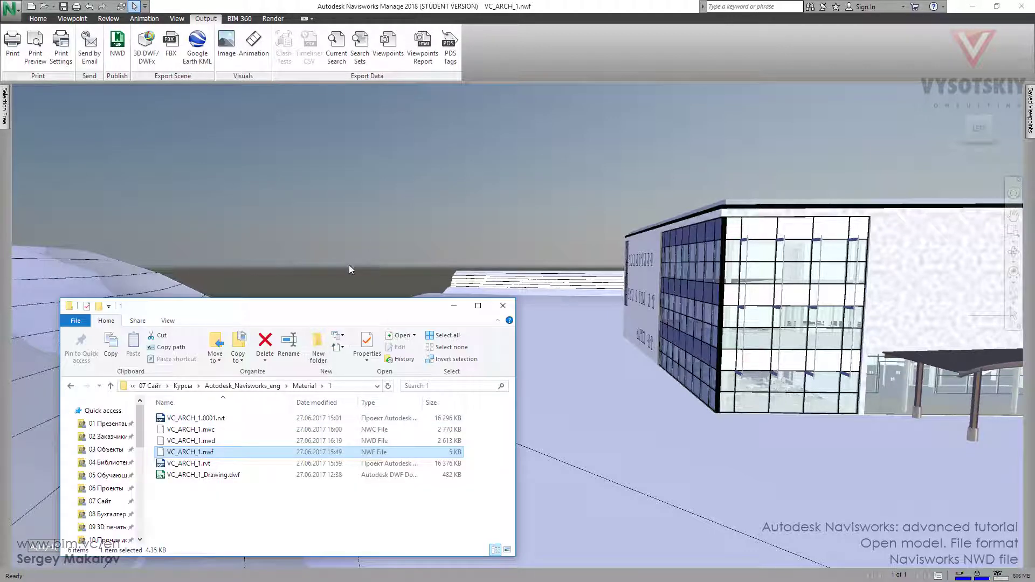
{"action": "left_click_drag", "start_coordinate": [256, 298], "coordinate": [255, 227]}
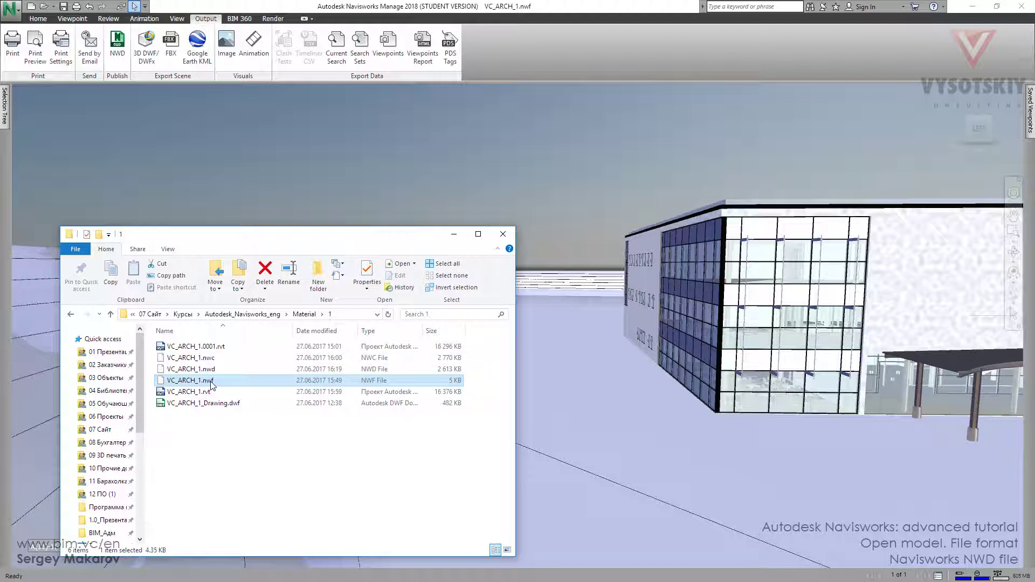
{"action": "left_click", "coordinate": [211, 370]}
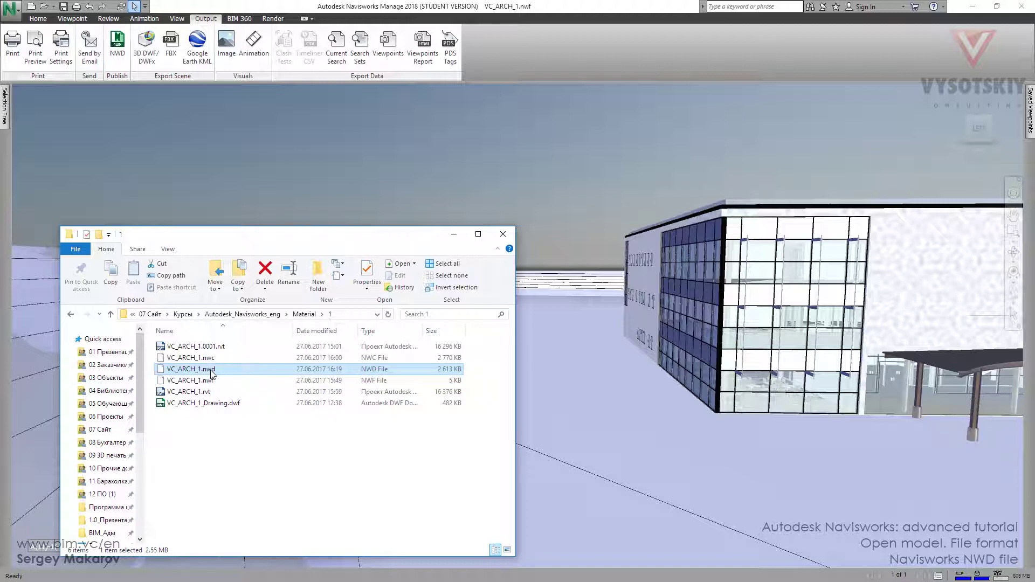